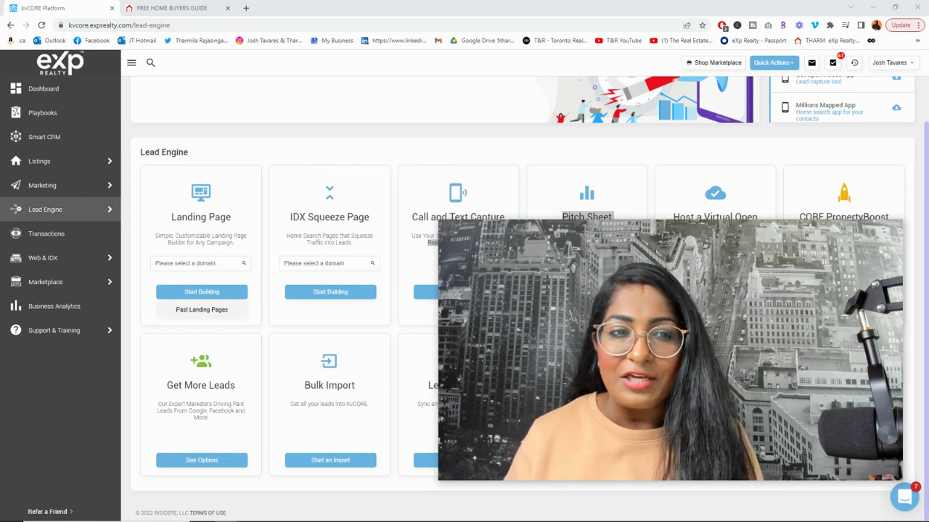
Select the agent's own website domain in the Landing Page card and start building the page
{"action": "mouse_move", "coordinate": [665, 239]}
{"action": "left_click_drag", "start_coordinate": [440, 420], "coordinate": [664, 273]}
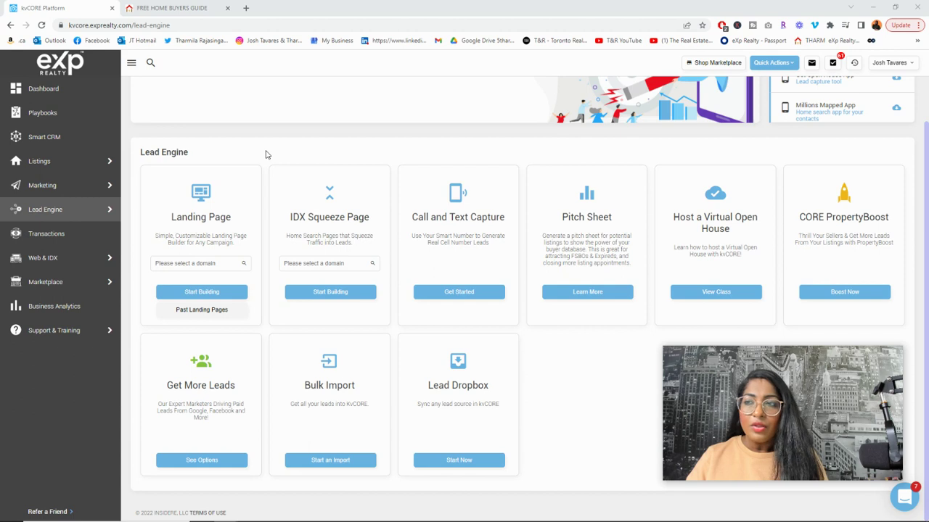
{"action": "scroll", "coordinate": [259, 151], "scroll_direction": "up", "scroll_amount": 2}
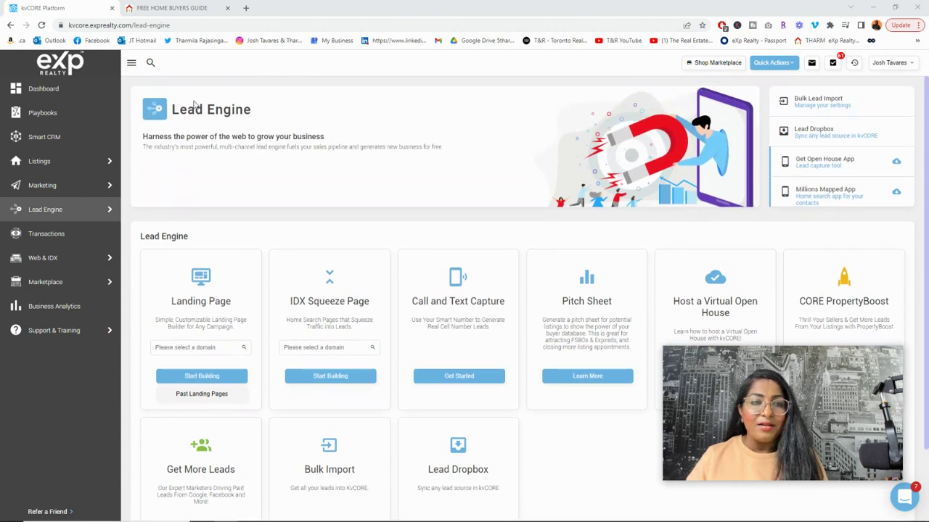
{"action": "mouse_move", "coordinate": [50, 210]}
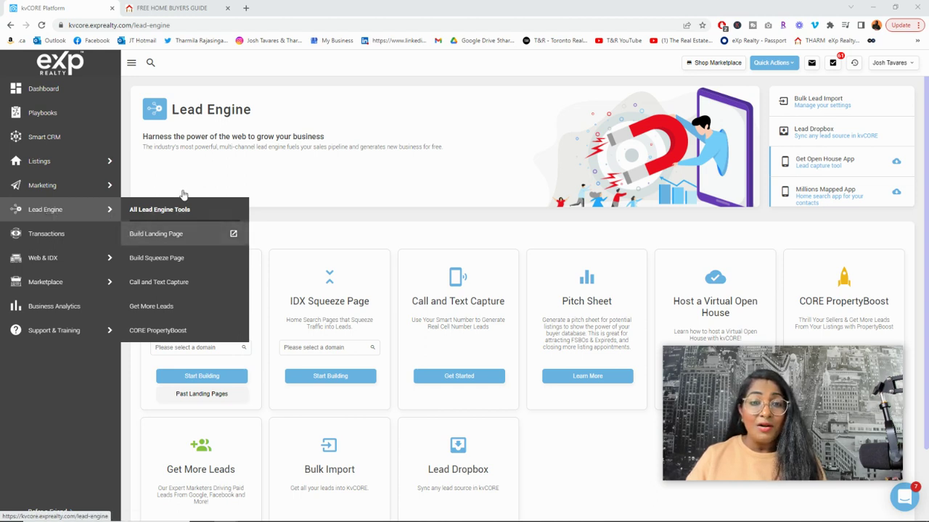
{"action": "left_click", "coordinate": [182, 380]}
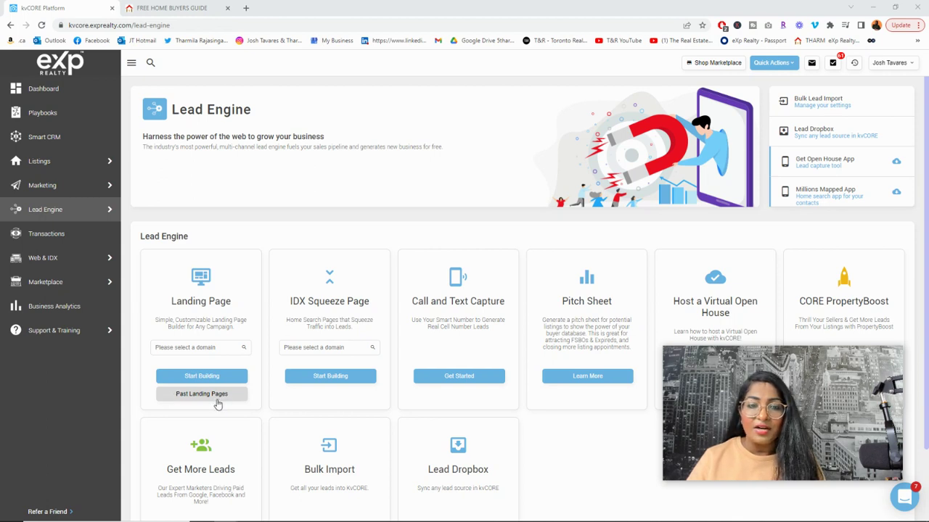
{"action": "left_click", "coordinate": [219, 346]}
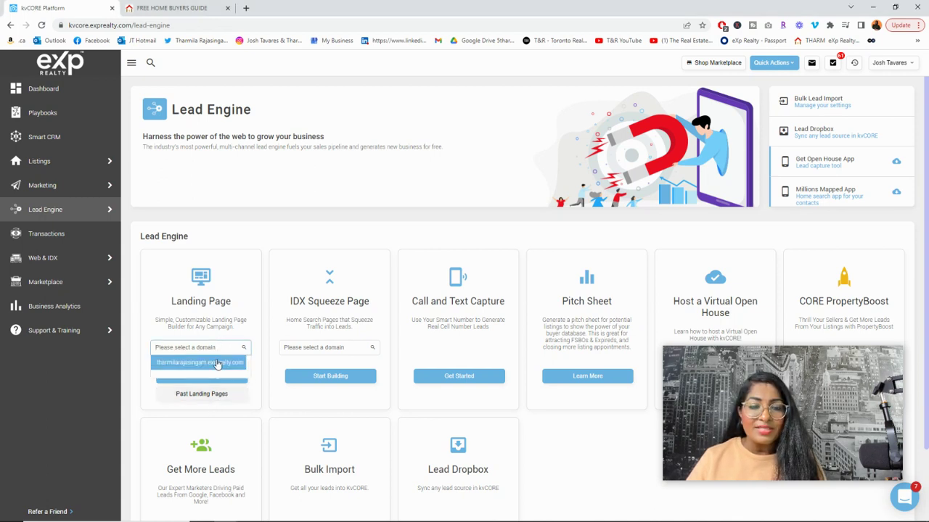
{"action": "left_click", "coordinate": [218, 365]}
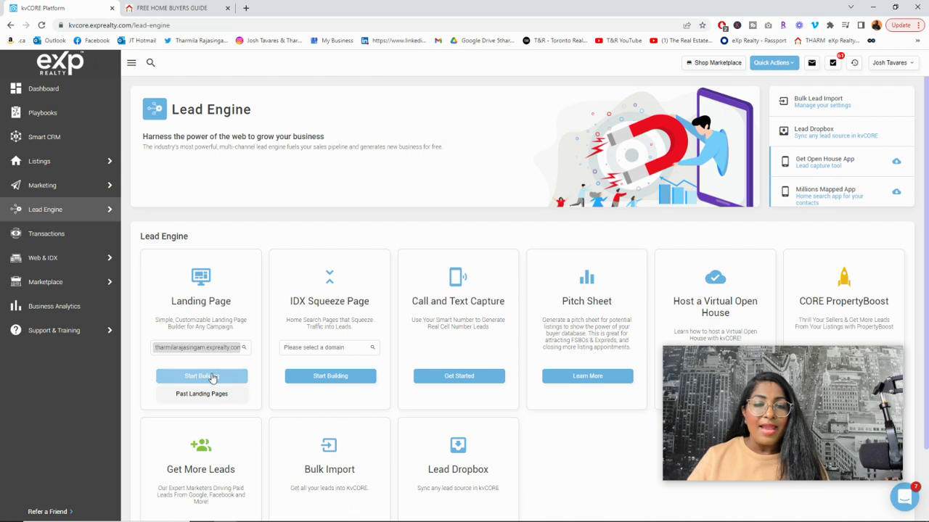
{"action": "left_click", "coordinate": [212, 376]}
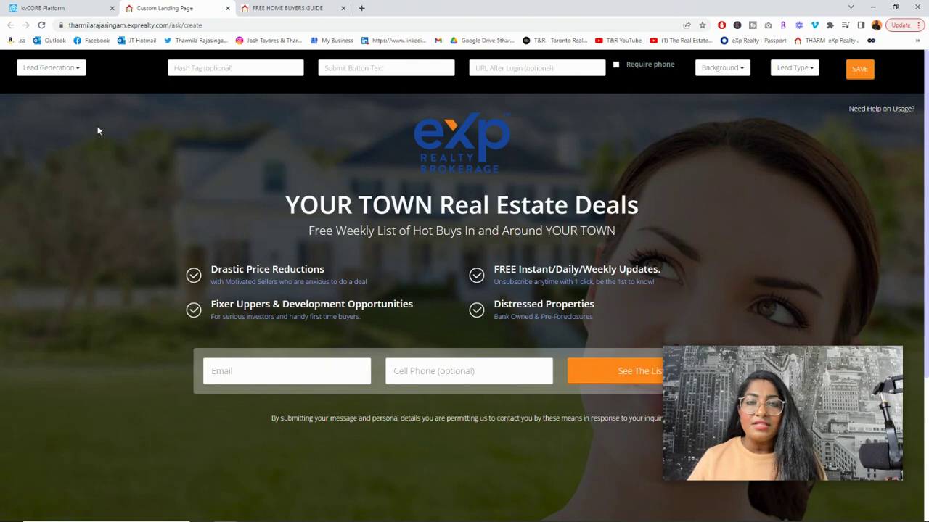
{"action": "left_click_drag", "start_coordinate": [786, 373], "coordinate": [129, 408]}
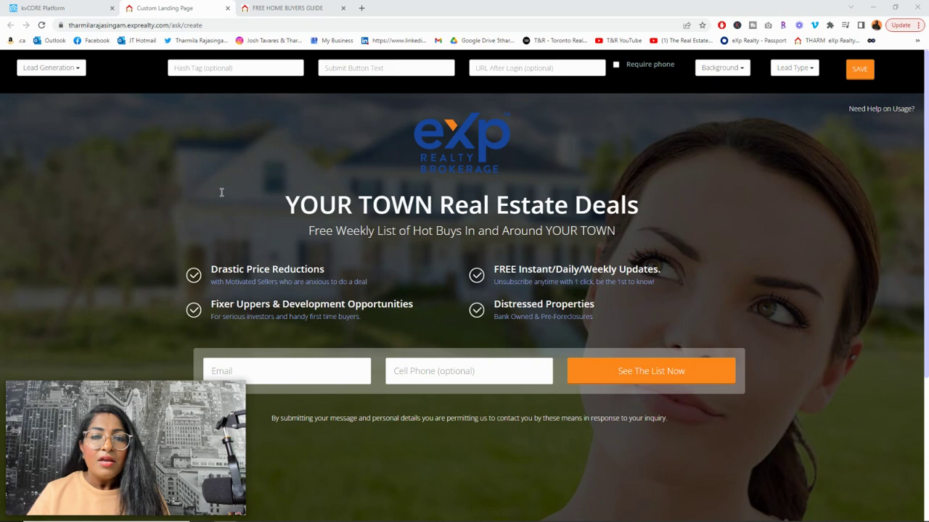
{"action": "left_click", "coordinate": [49, 68]}
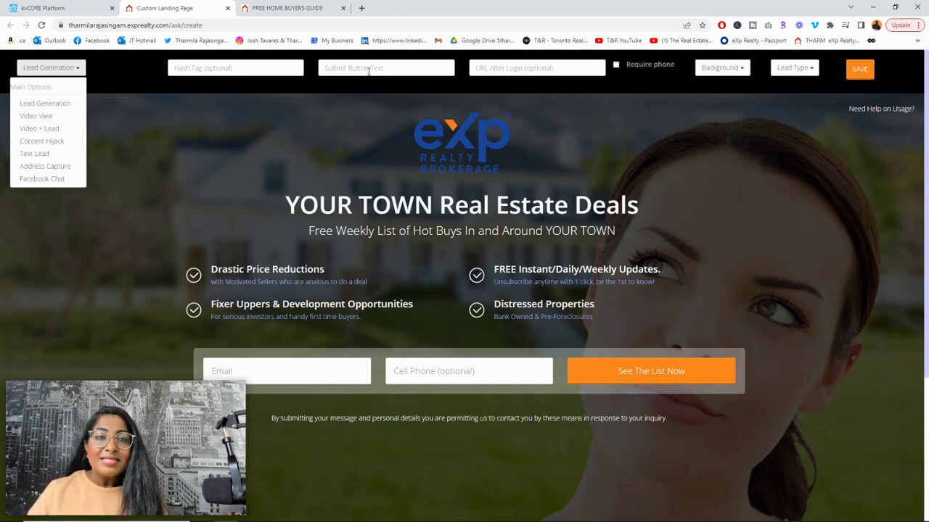
{"action": "left_click", "coordinate": [193, 89]}
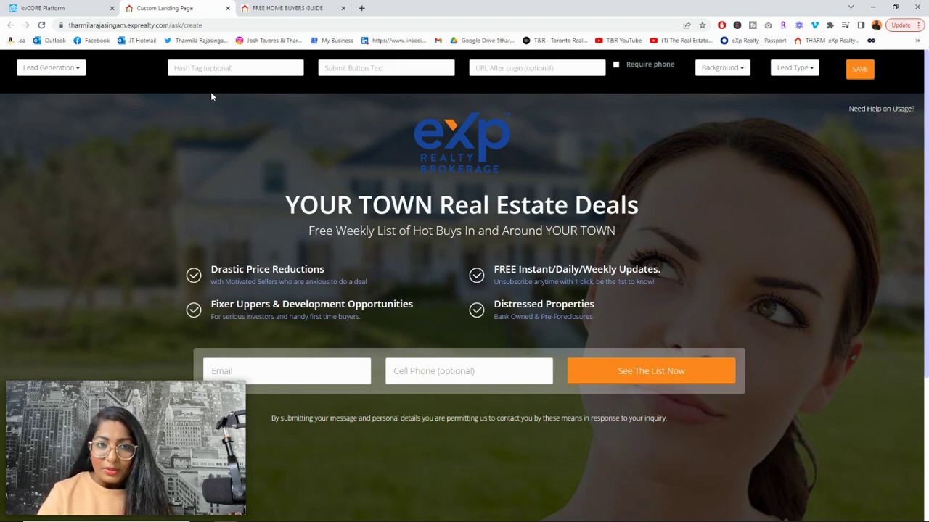
Set the hashtag to #buyersguide and the submit button text to Download, and make Cell Phone required
{"action": "left_click", "coordinate": [207, 67]}
{"action": "type", "text": "#buyersguide"}
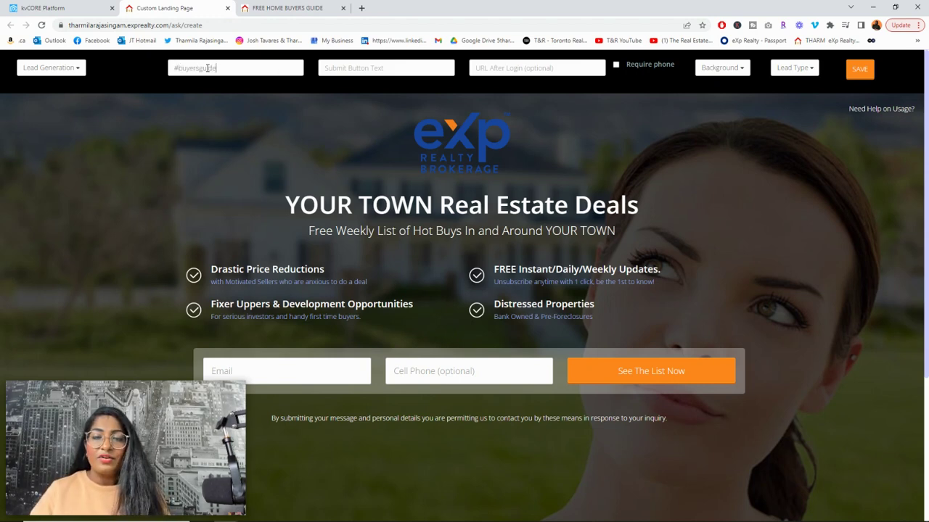
{"action": "left_click", "coordinate": [374, 67]}
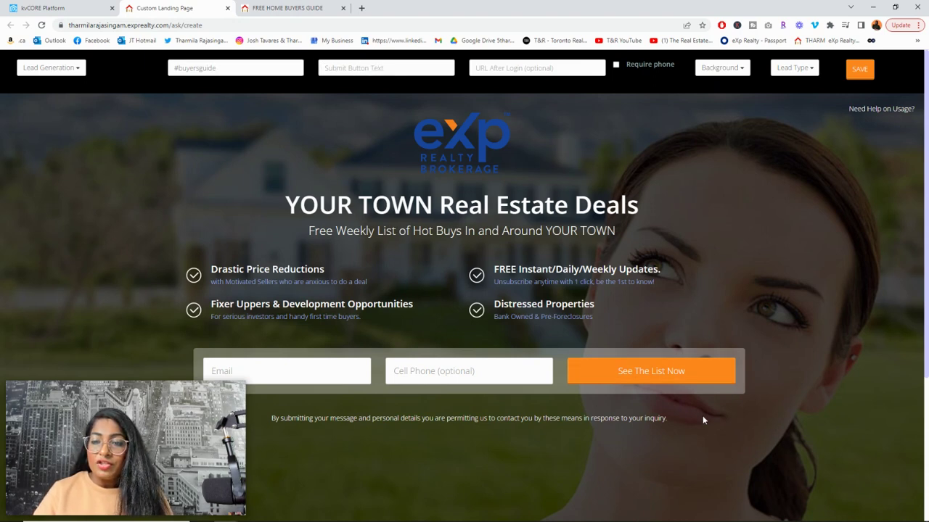
{"action": "type", "text": "Dow"}
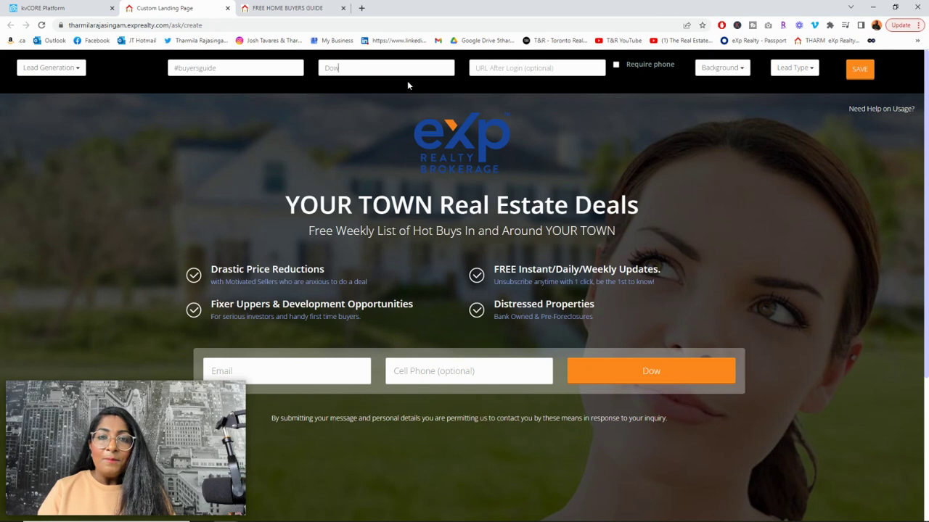
{"action": "type", "text": "nload"}
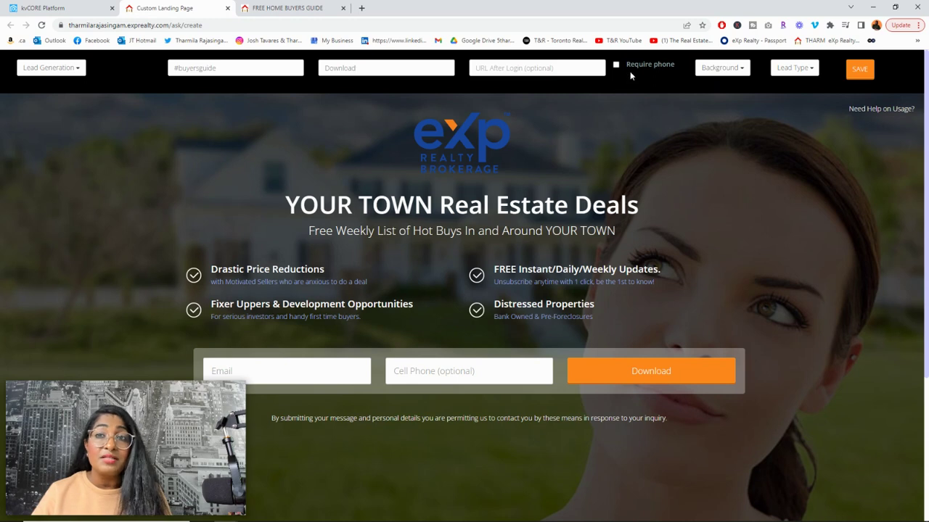
{"action": "left_click", "coordinate": [617, 65]}
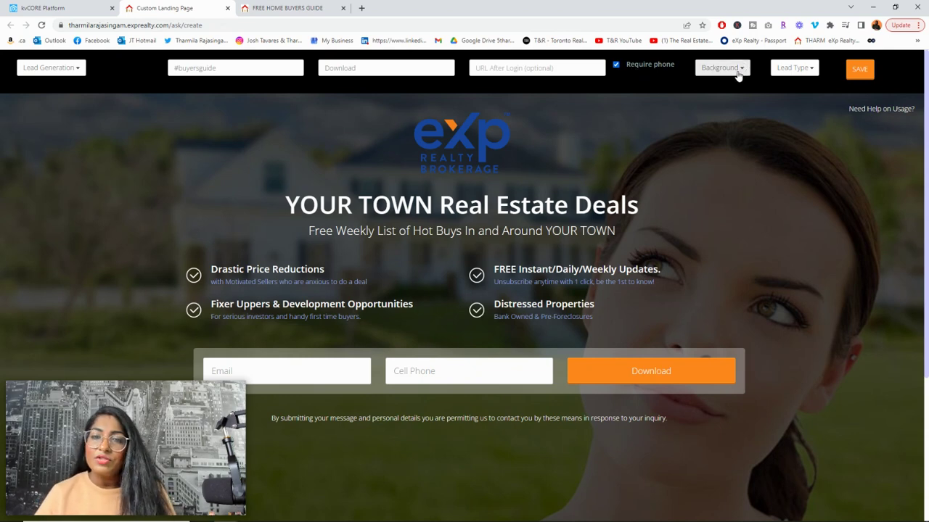
Try the Living Room and Farmhouse backgrounds, leaving Farmhouse selected
{"action": "mouse_move", "coordinate": [114, 395]}
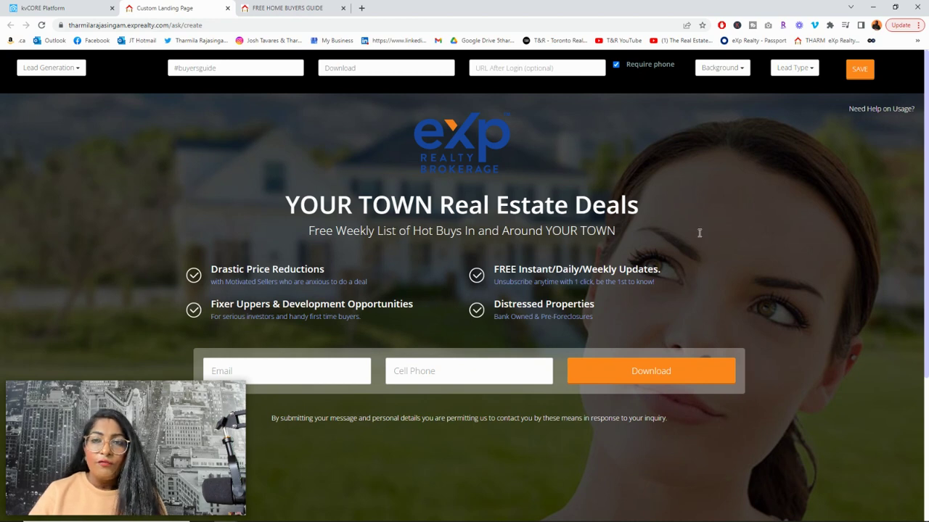
{"action": "left_click", "coordinate": [731, 74]}
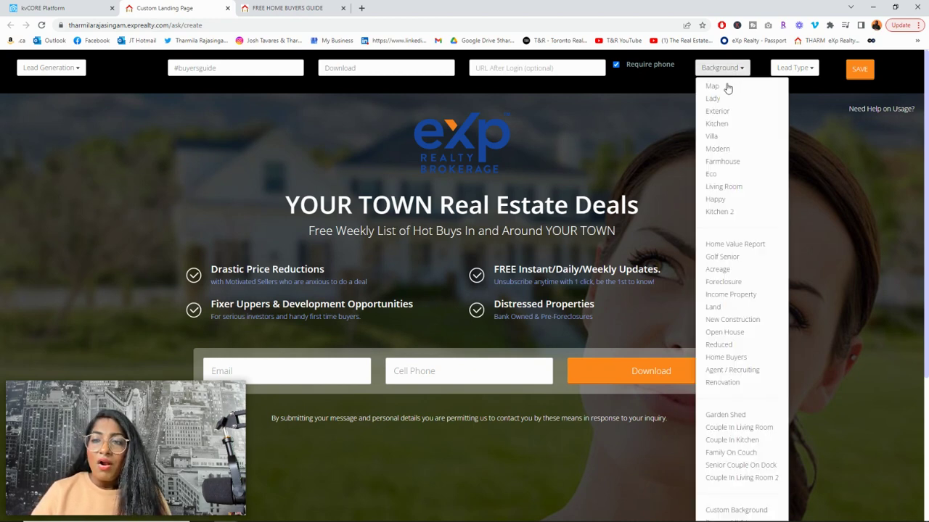
{"action": "left_click", "coordinate": [723, 186]}
{"action": "left_click", "coordinate": [723, 70]}
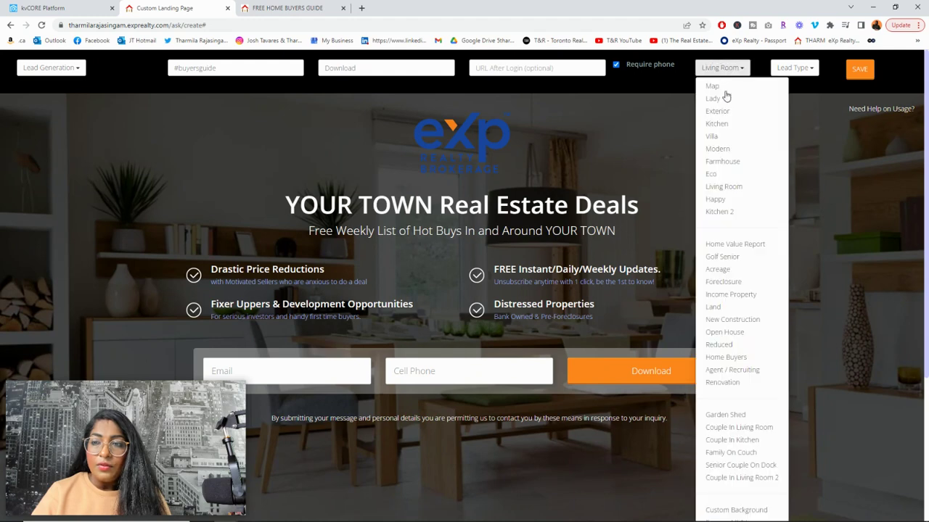
{"action": "left_click", "coordinate": [729, 159]}
{"action": "left_click", "coordinate": [721, 67]}
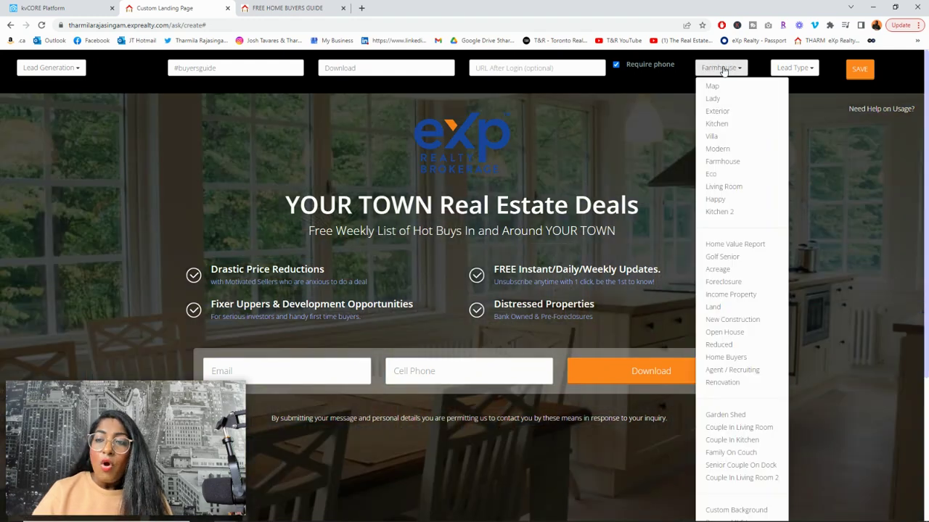
{"action": "scroll", "coordinate": [773, 468], "scroll_direction": "down", "scroll_amount": 1}
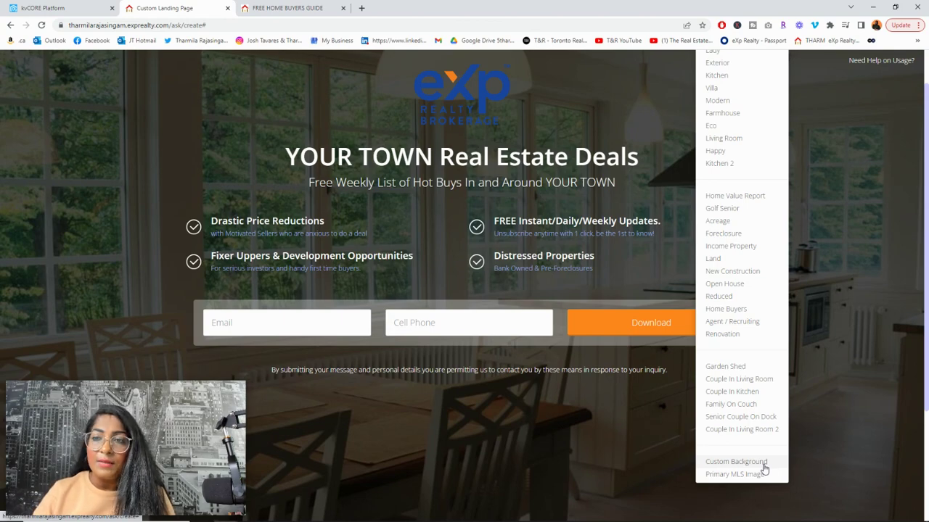
{"action": "scroll", "coordinate": [774, 247], "scroll_direction": "up", "scroll_amount": 1}
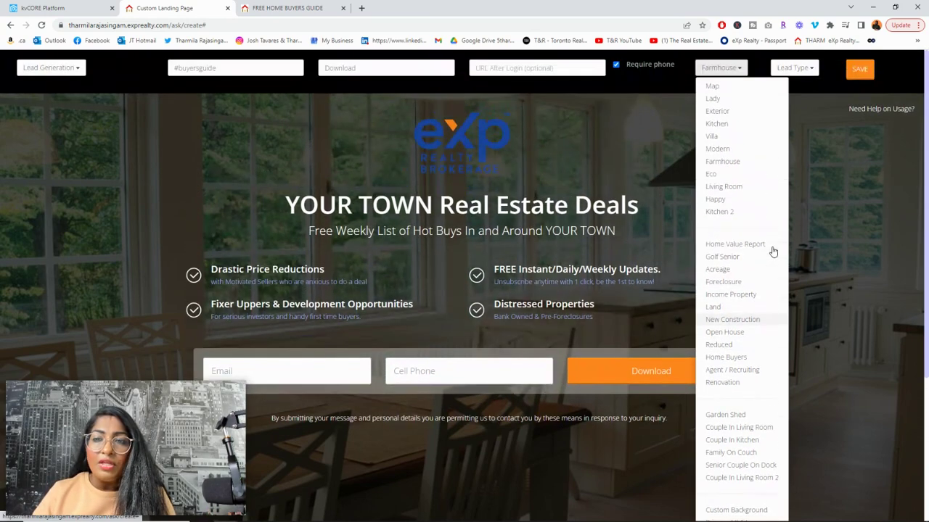
{"action": "left_click", "coordinate": [635, 157]}
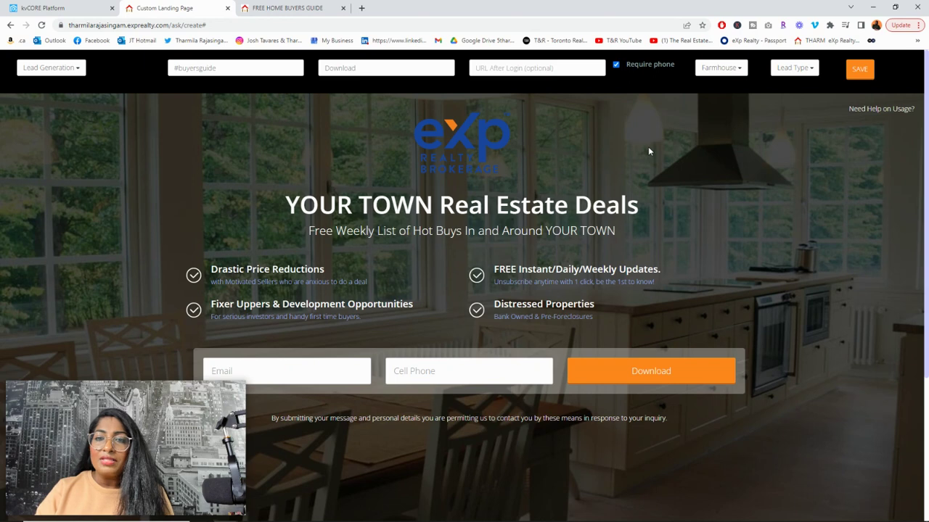
Try the Modern and Kitchen 2 backgrounds, then settle on the Lady image
{"action": "left_click", "coordinate": [721, 67]}
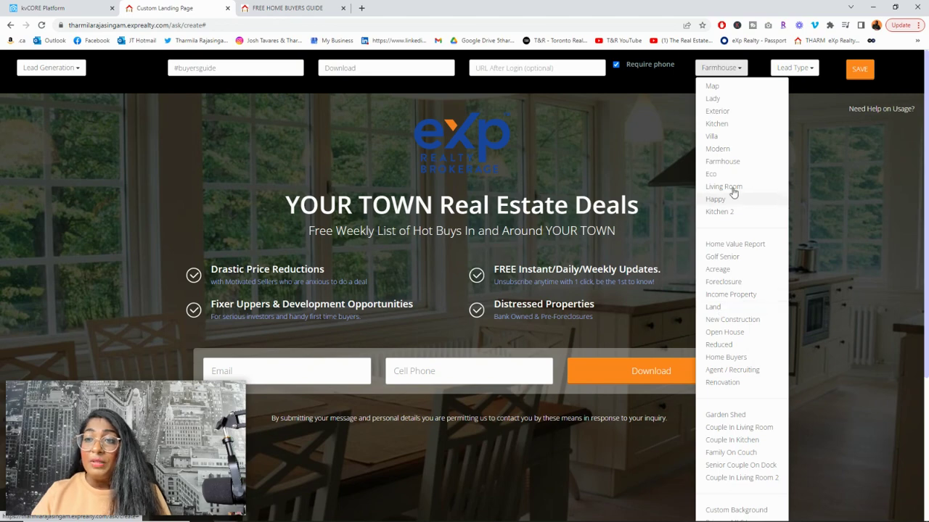
{"action": "left_click", "coordinate": [718, 148]}
{"action": "left_click", "coordinate": [716, 67]}
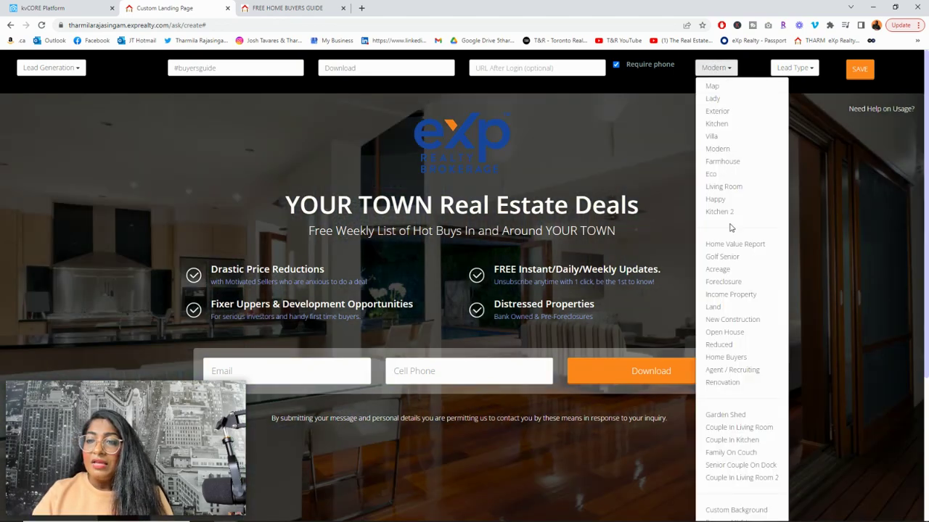
{"action": "left_click", "coordinate": [724, 210]}
{"action": "left_click", "coordinate": [718, 69]}
{"action": "left_click", "coordinate": [721, 94]}
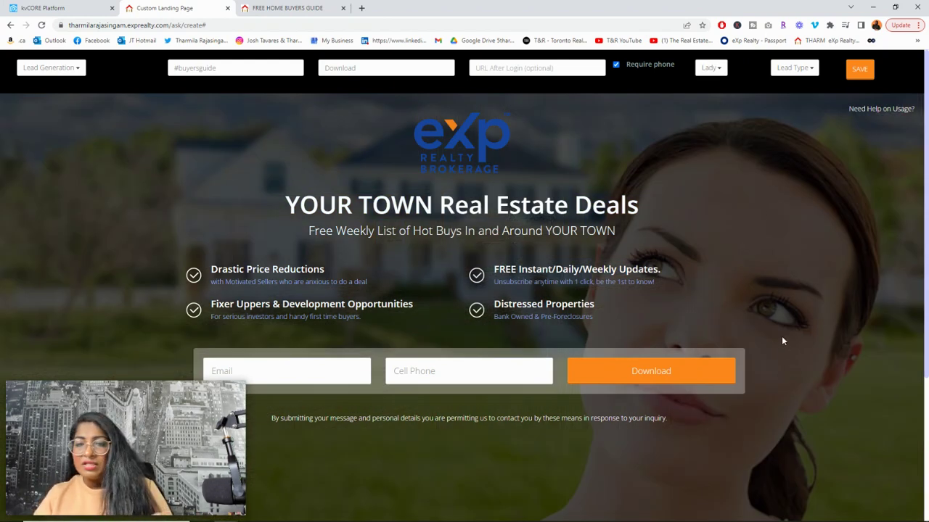
{"action": "left_click", "coordinate": [711, 67]}
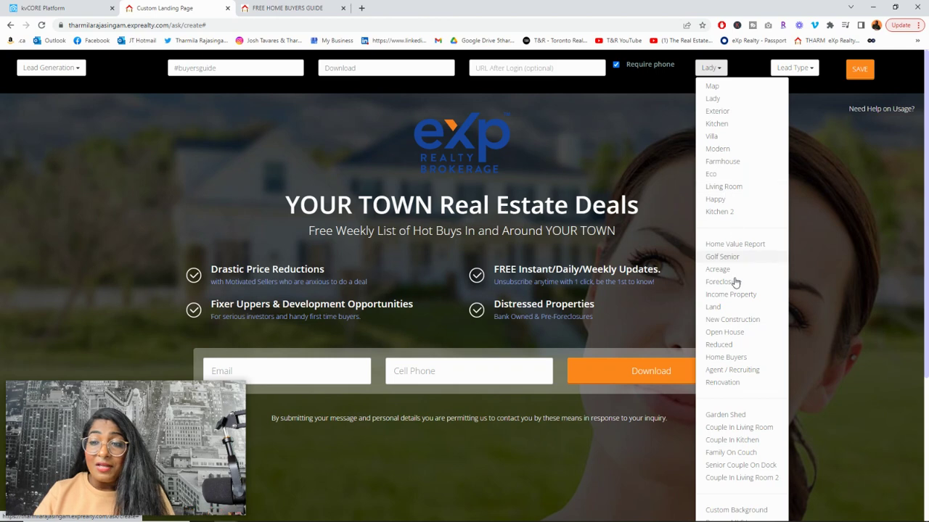
{"action": "left_click", "coordinate": [730, 332]}
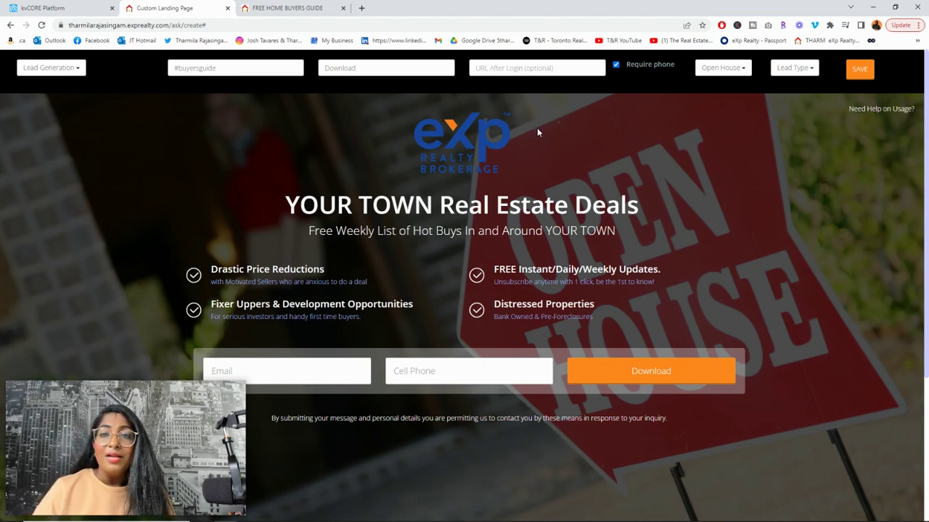
{"action": "left_click", "coordinate": [721, 70]}
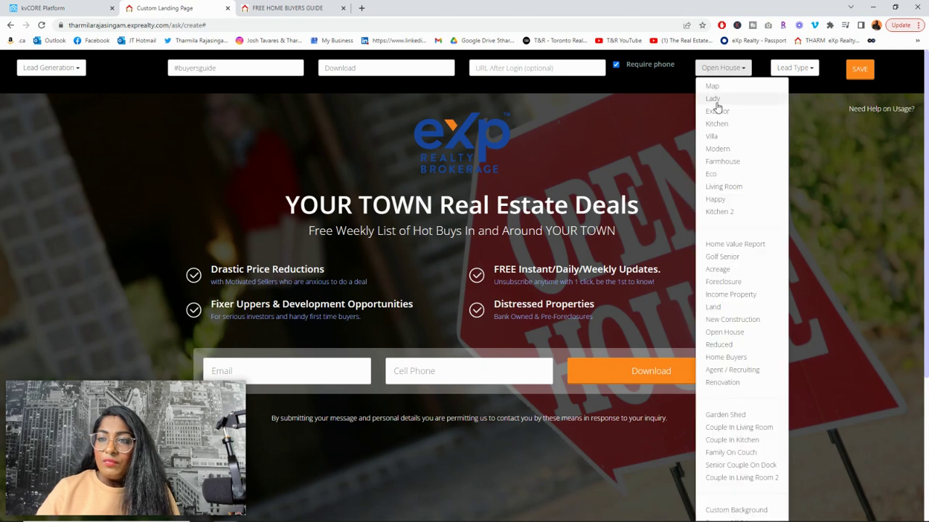
{"action": "left_click", "coordinate": [718, 100]}
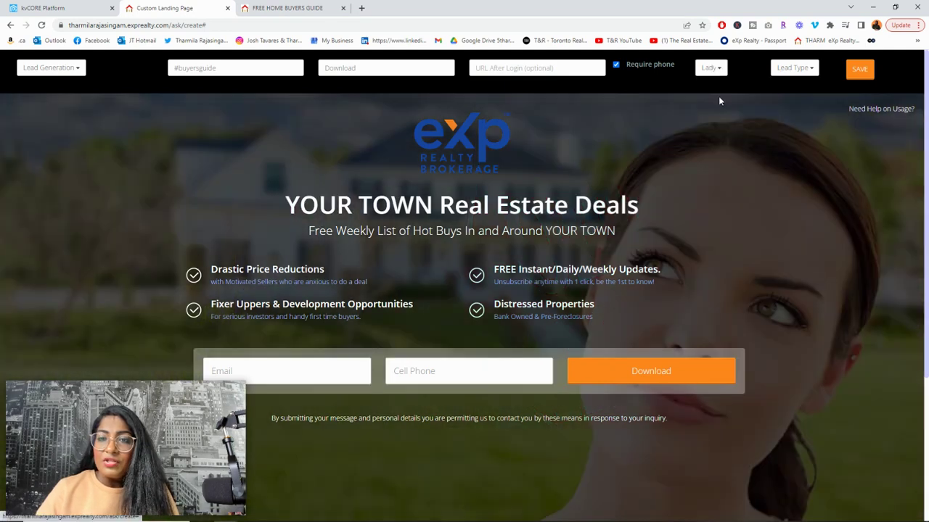
{"action": "left_click", "coordinate": [780, 73]}
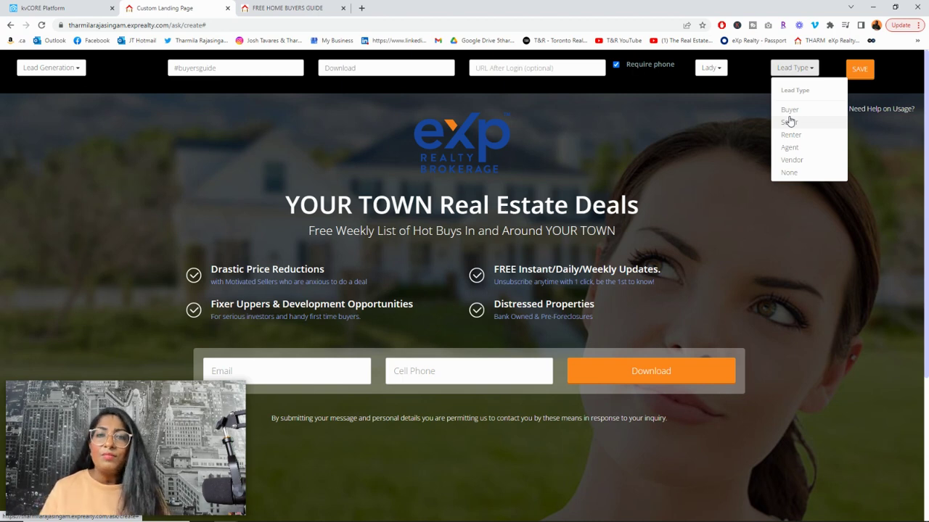
{"action": "left_click", "coordinate": [751, 156]}
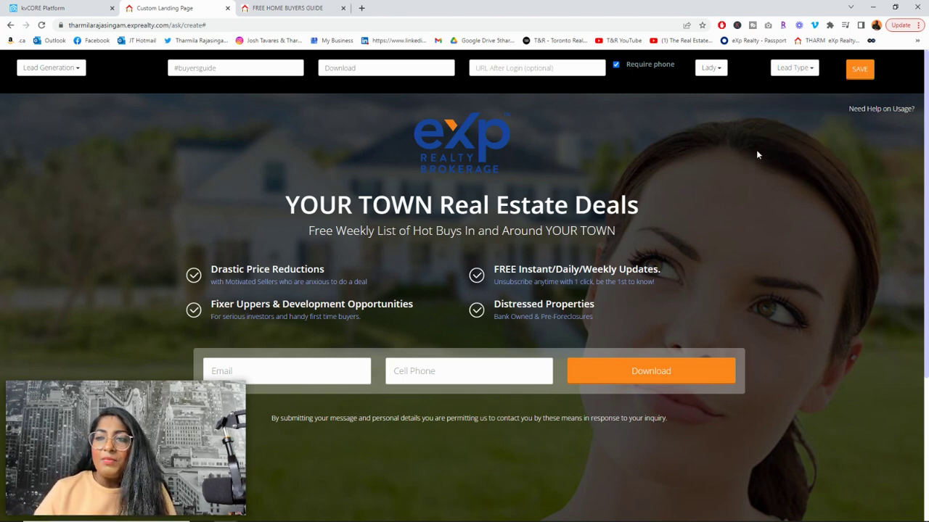
{"action": "left_click", "coordinate": [862, 70]}
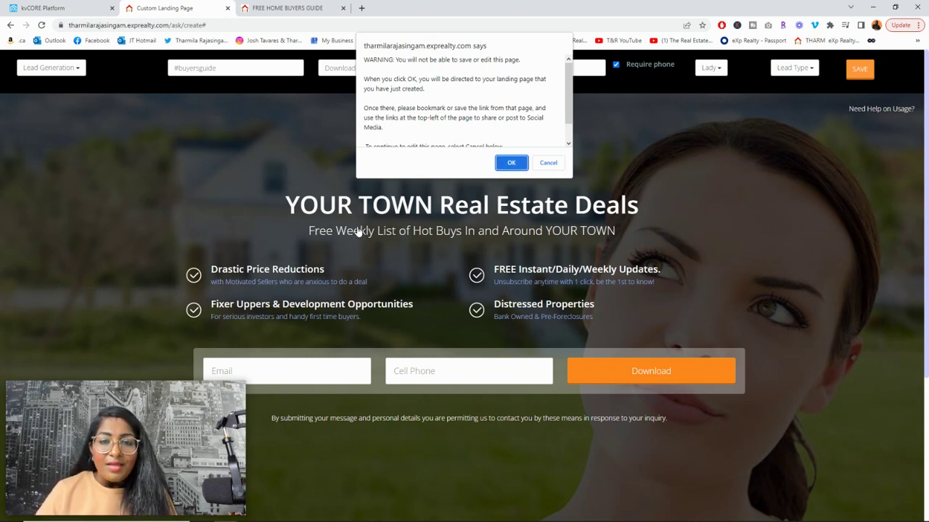
{"action": "left_click", "coordinate": [549, 163]}
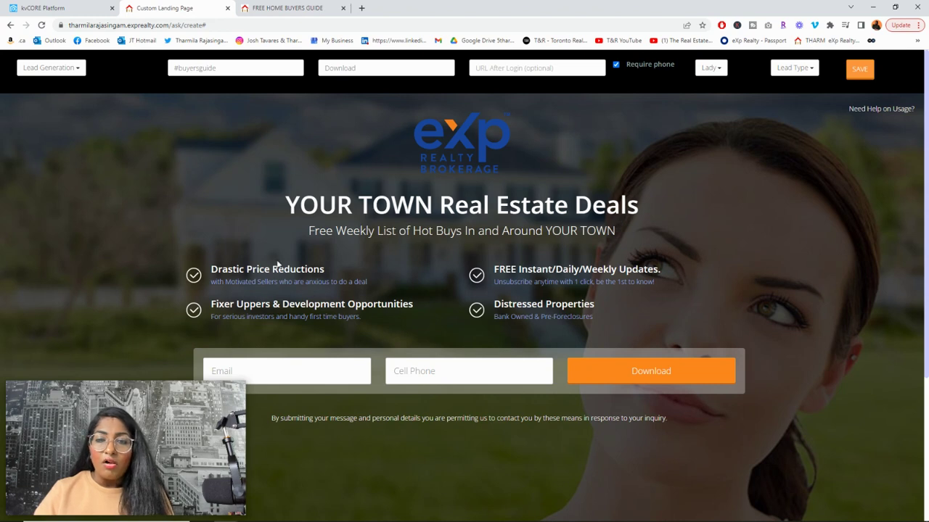
Delete the Fixer Uppers and Distressed Properties bullets, then reload the builder to restore defaults
{"action": "left_click", "coordinate": [272, 308]}
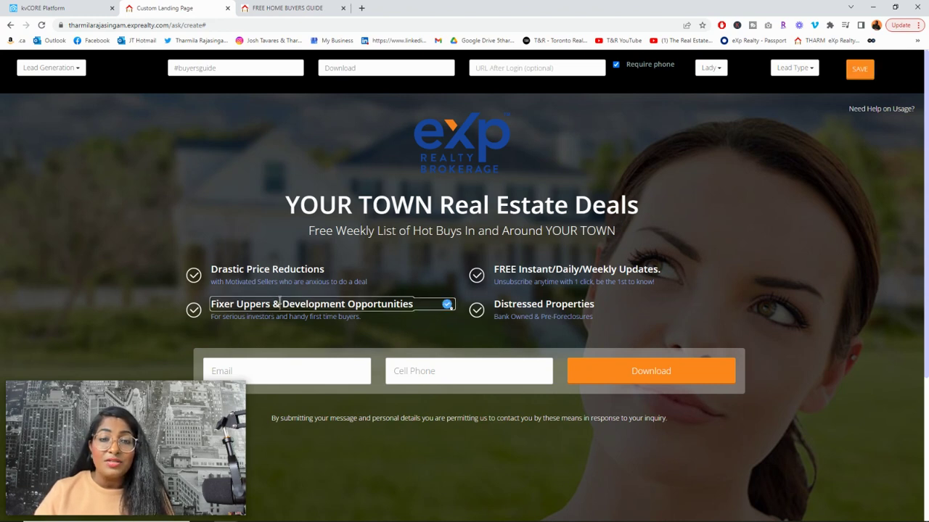
{"action": "key", "text": "Delete"}
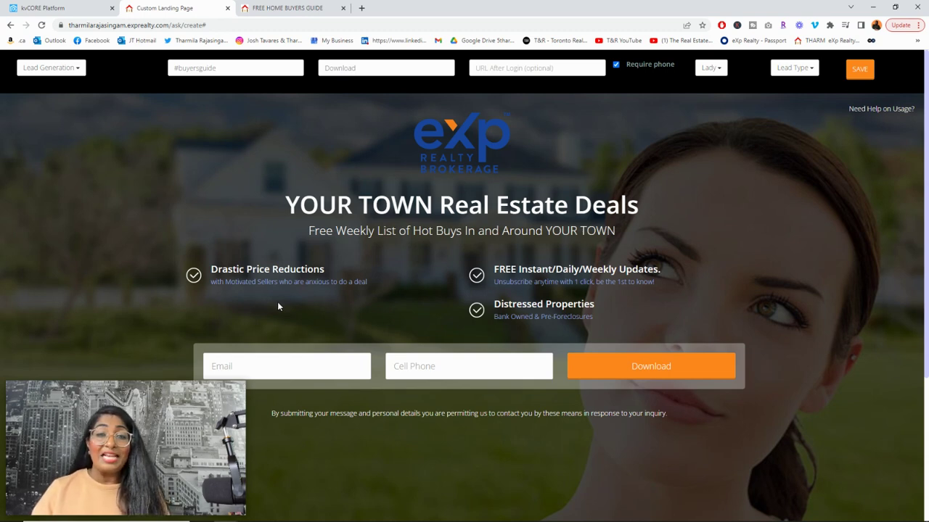
{"action": "triple_click", "coordinate": [544, 316]}
{"action": "key", "text": "BackSpace"}
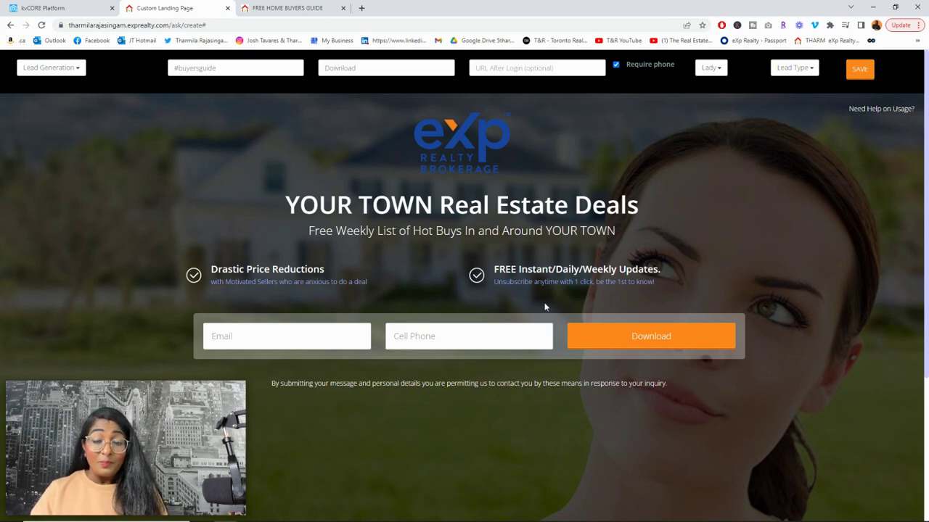
{"action": "left_click", "coordinate": [41, 25]}
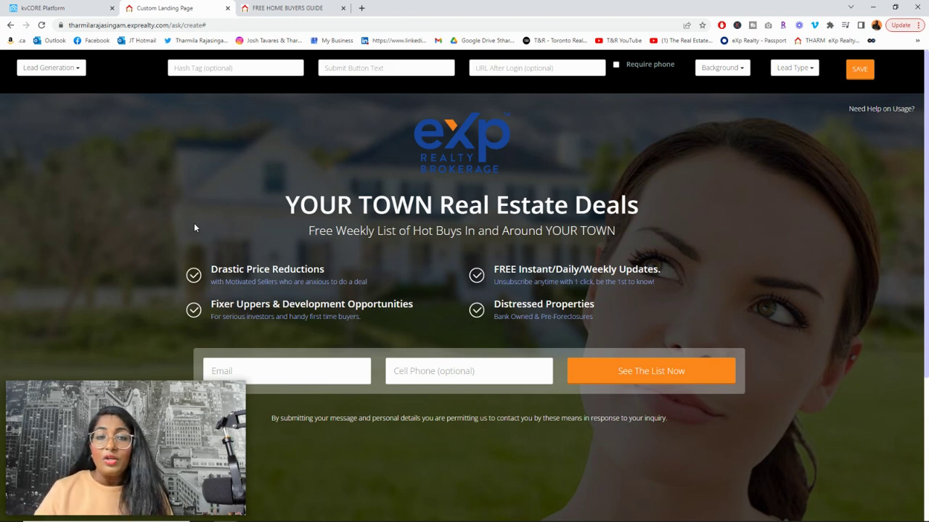
Remove the Fixer Uppers & Development Opportunities bullet
{"action": "left_click", "coordinate": [222, 305]}
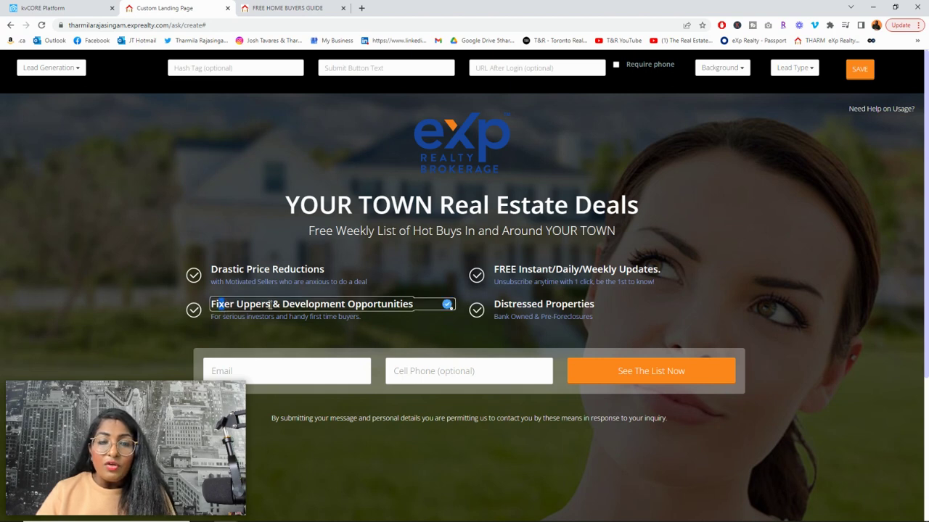
{"action": "key", "text": "ctrl+a"}
{"action": "key", "text": "BackSpace"}
Clear the Bank Owned & Pre-Foreclosures subtitle and the Distressed Properties heading text
{"action": "left_click", "coordinate": [530, 317]}
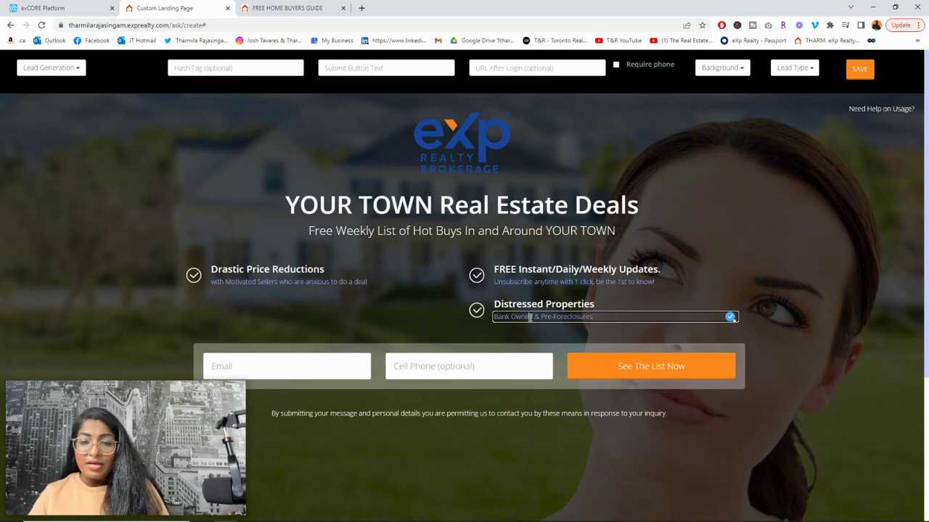
{"action": "key", "text": "ctrl+a"}
{"action": "key", "text": "BackSpace"}
{"action": "left_click", "coordinate": [631, 304]}
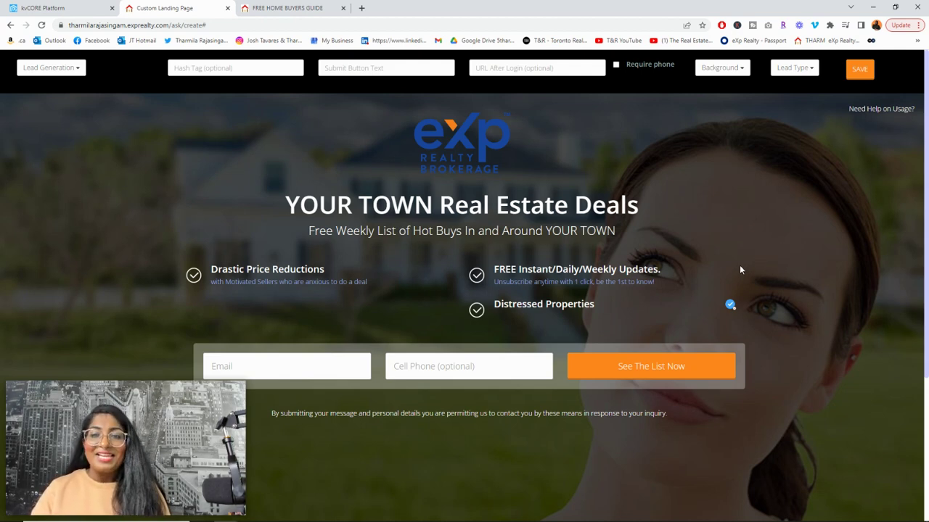
{"action": "left_click", "coordinate": [546, 304]}
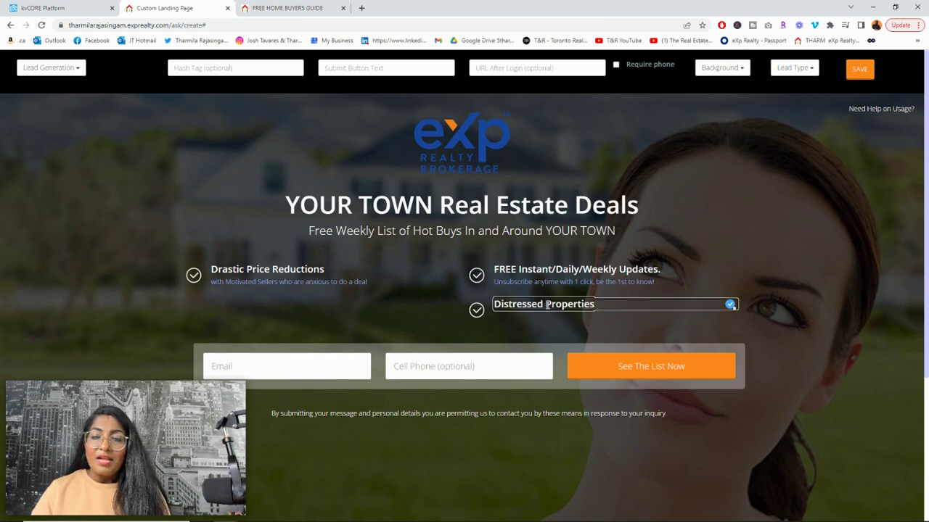
{"action": "triple_click", "coordinate": [545, 304]}
{"action": "key", "text": "BackSpace"}
{"action": "left_click", "coordinate": [701, 284]}
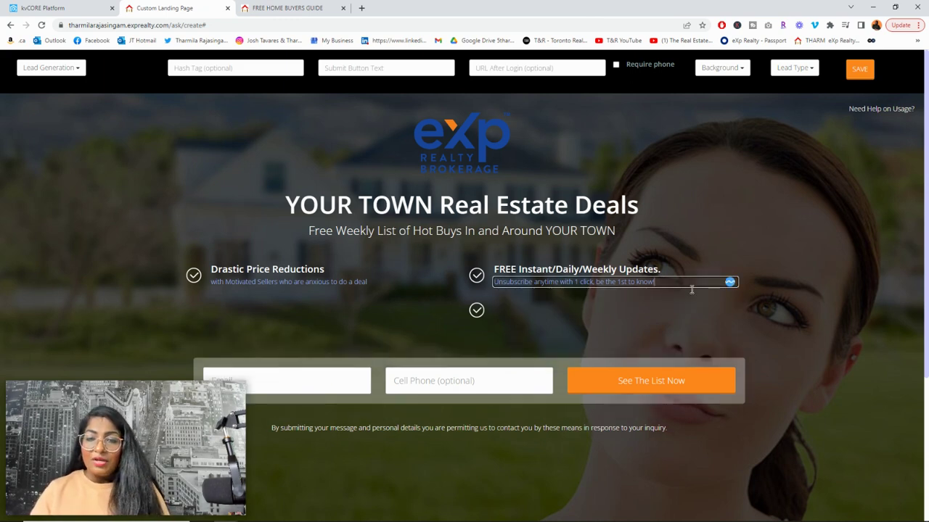
{"action": "left_click", "coordinate": [496, 307]}
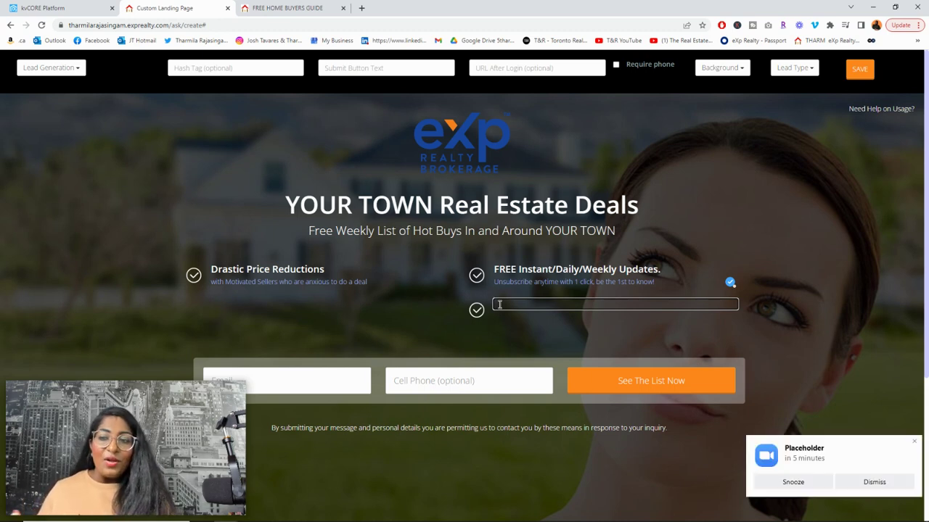
{"action": "left_click", "coordinate": [913, 442]}
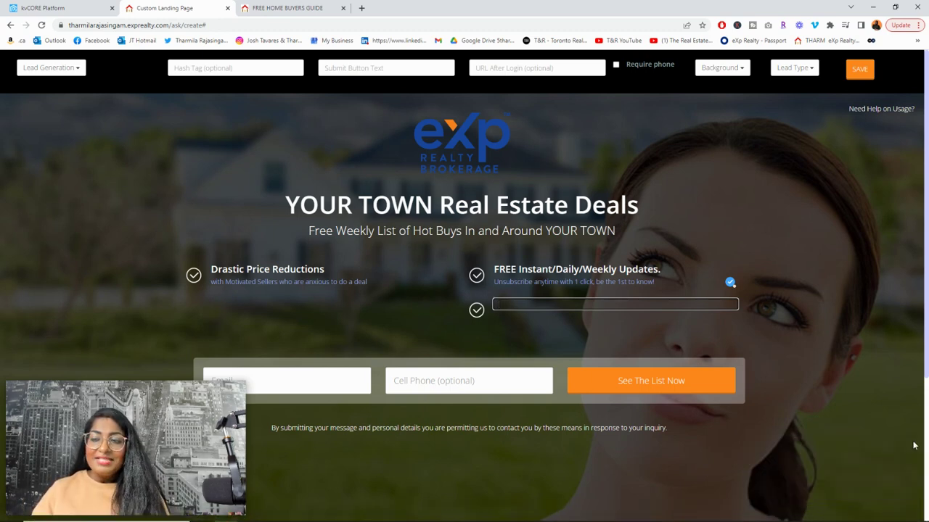